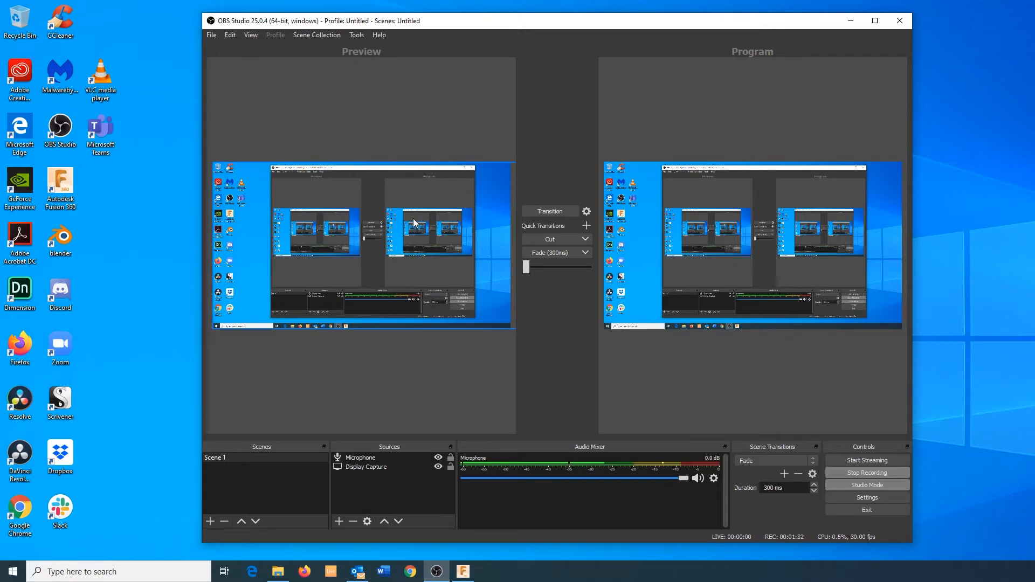
Add a new scene named "Screen Capture"
left_click(212, 526)
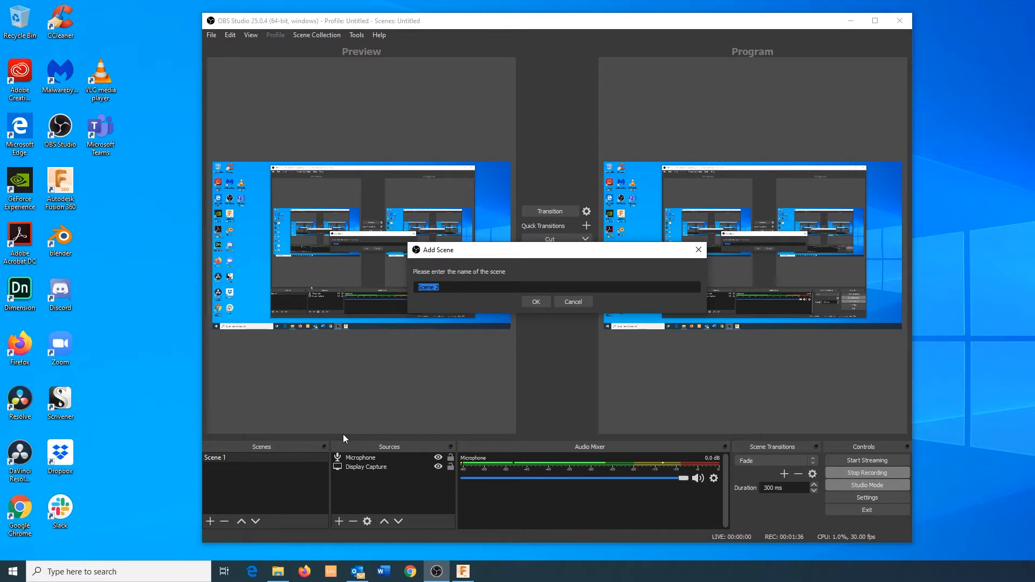
type("Screen Captur")
left_click(535, 301)
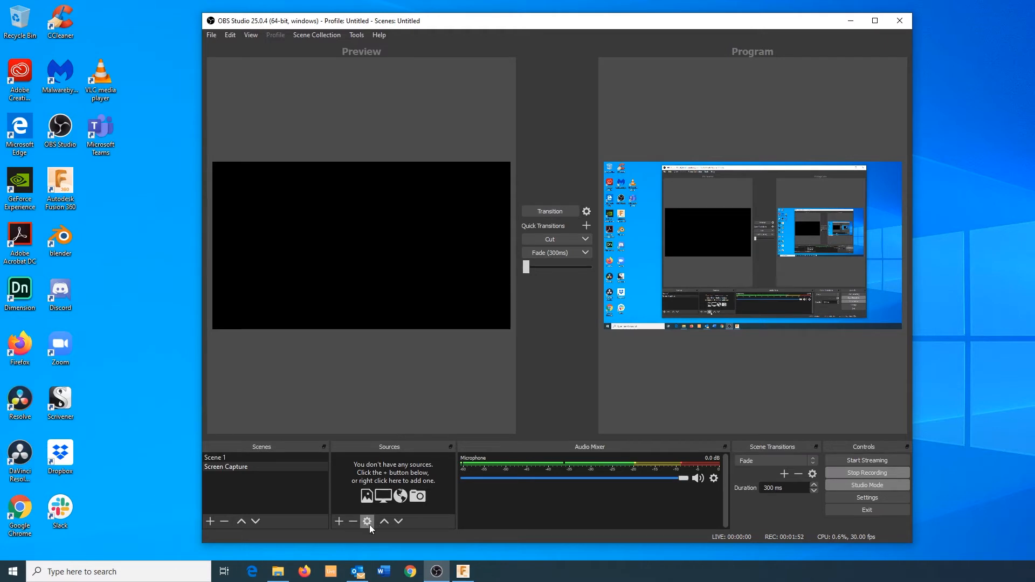
Add a new Display Capture source named "Screen" to the Screen Capture scene, capturing Display 1 with the cursor
left_click(341, 522)
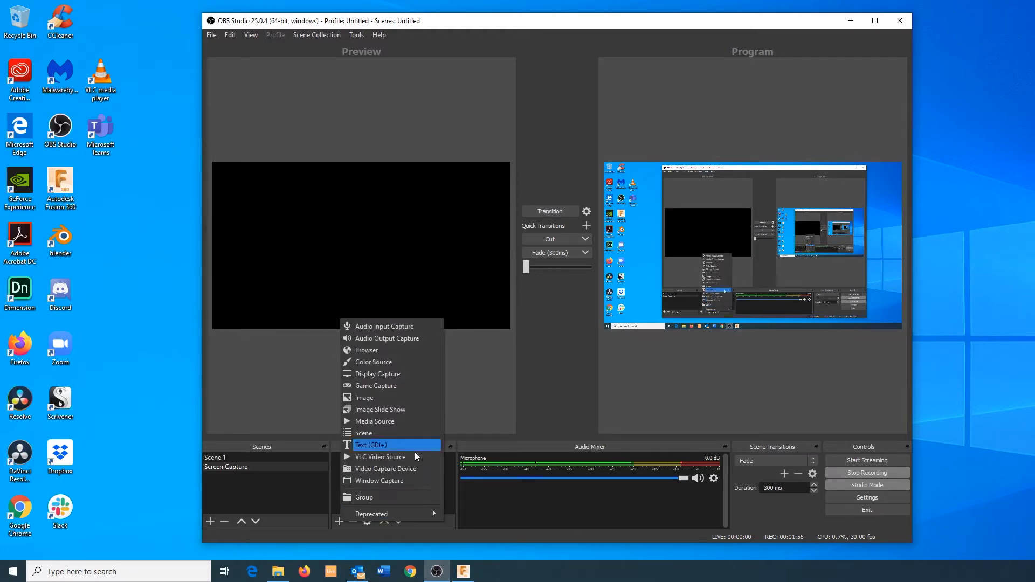
left_click(405, 374)
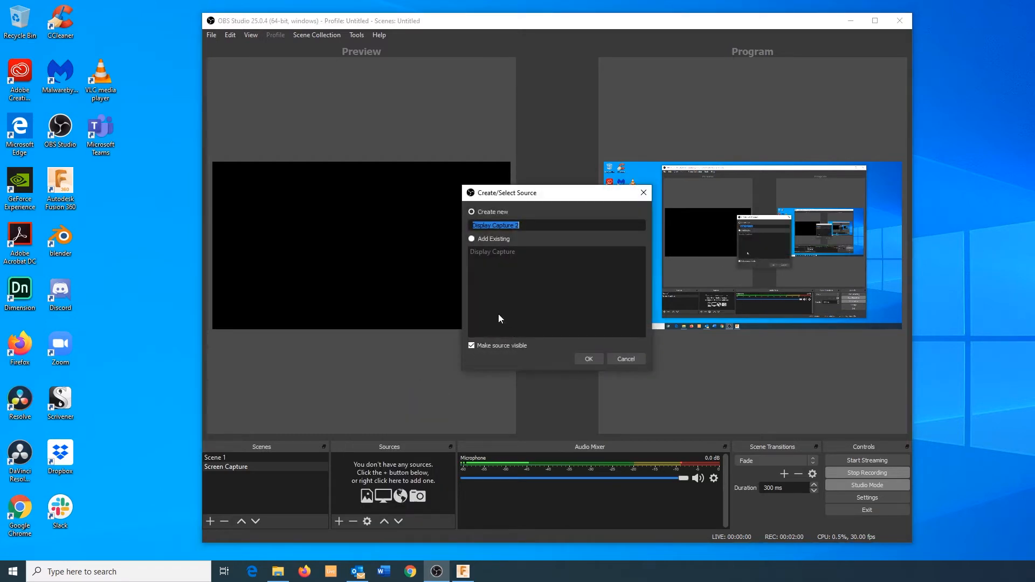
type("Screen")
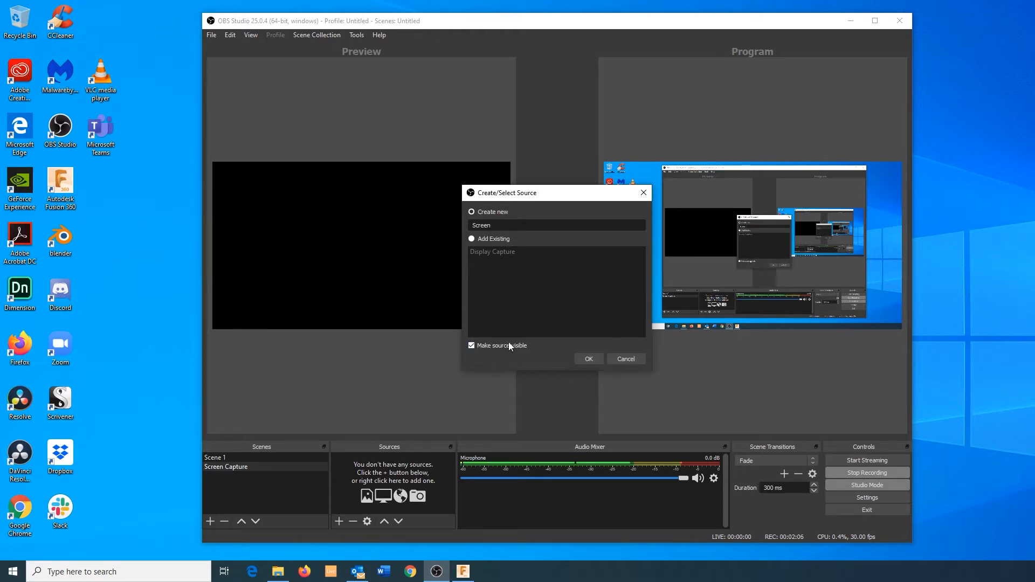
left_click(593, 359)
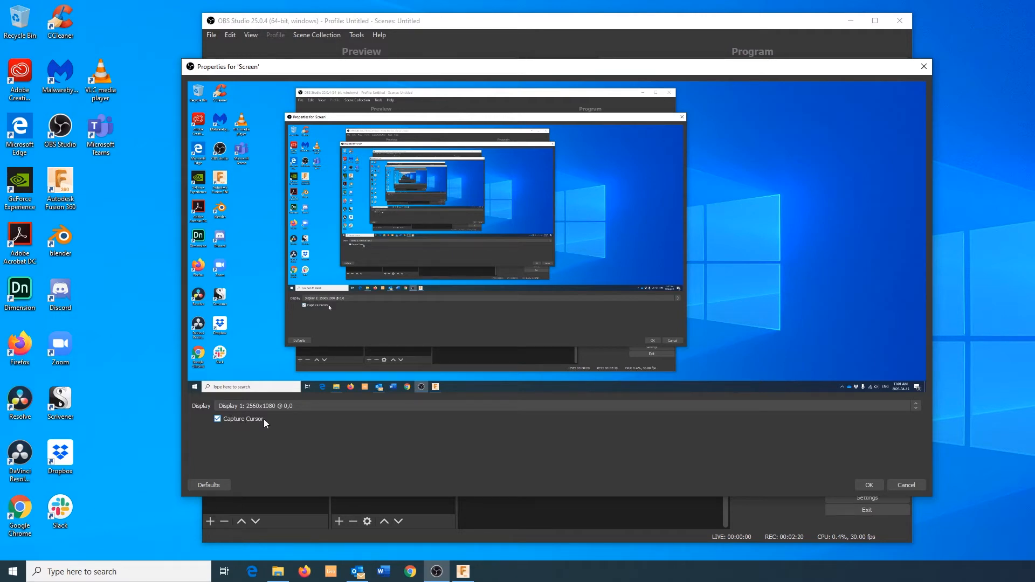
left_click(869, 485)
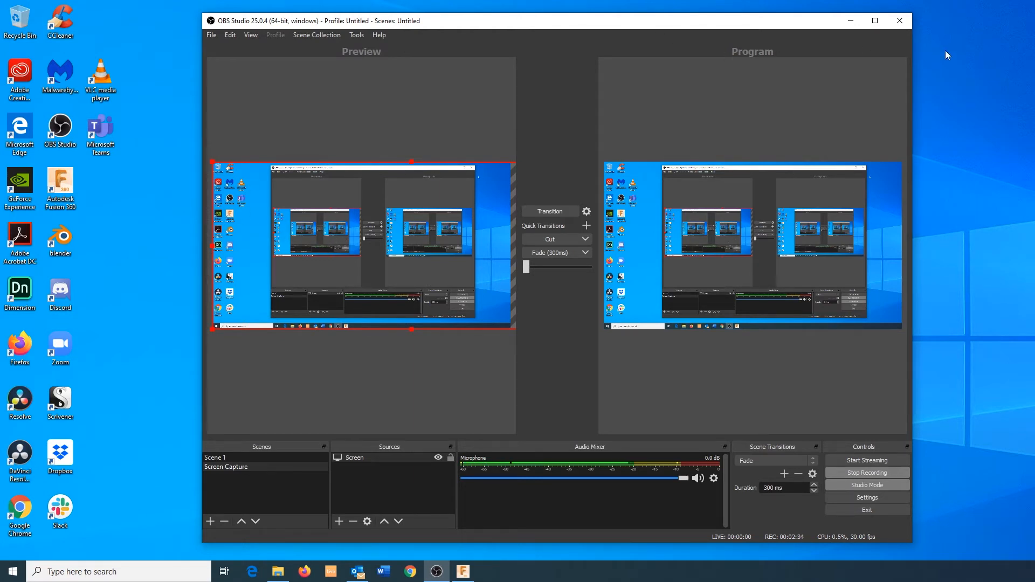
left_click_drag(709, 23, 676, 34)
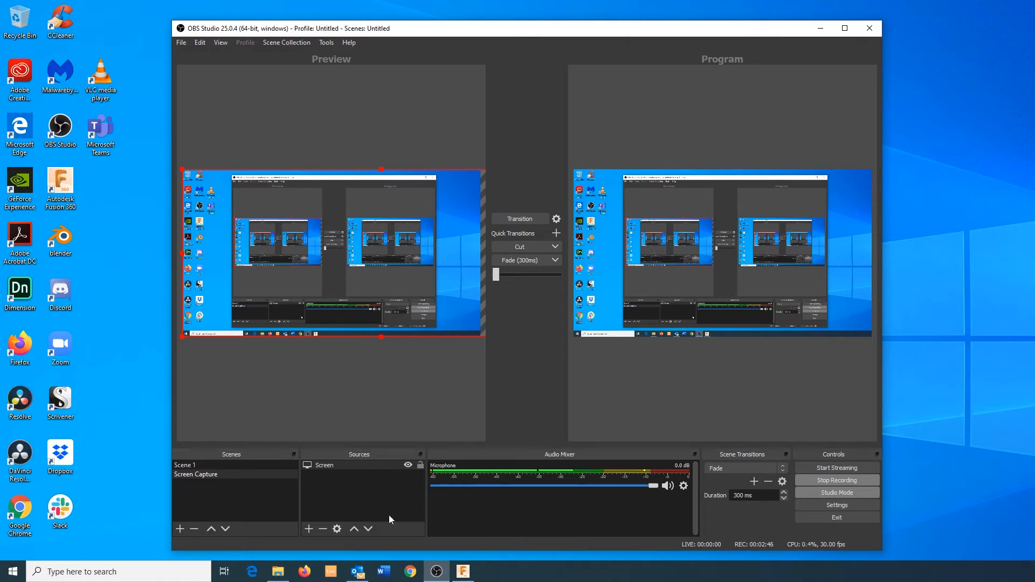
Add a new Audio Input Capture source named "Microphone 2" to the Screen Capture scene, using the Microphone (2- H5) device
left_click(309, 528)
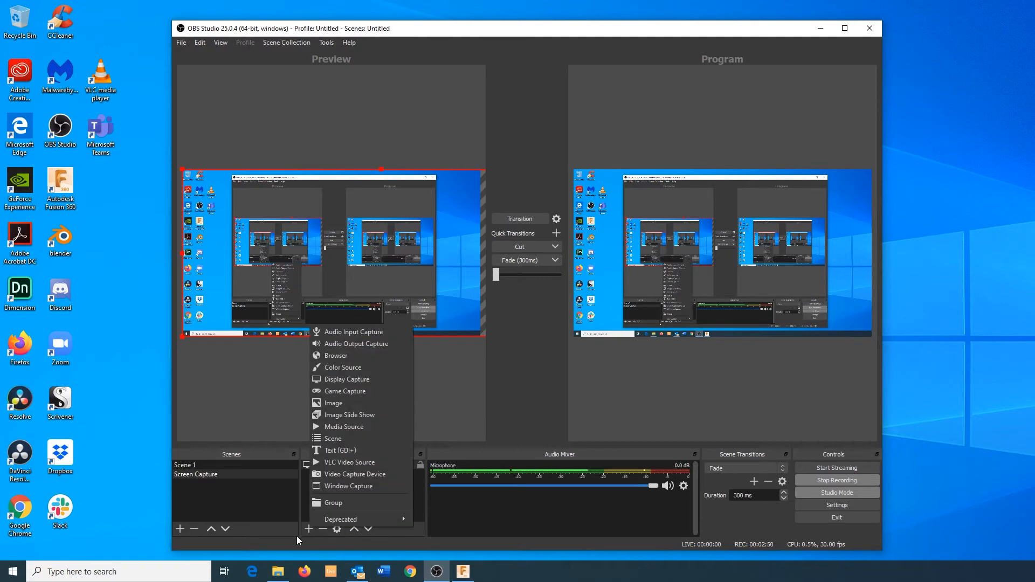
left_click(358, 334)
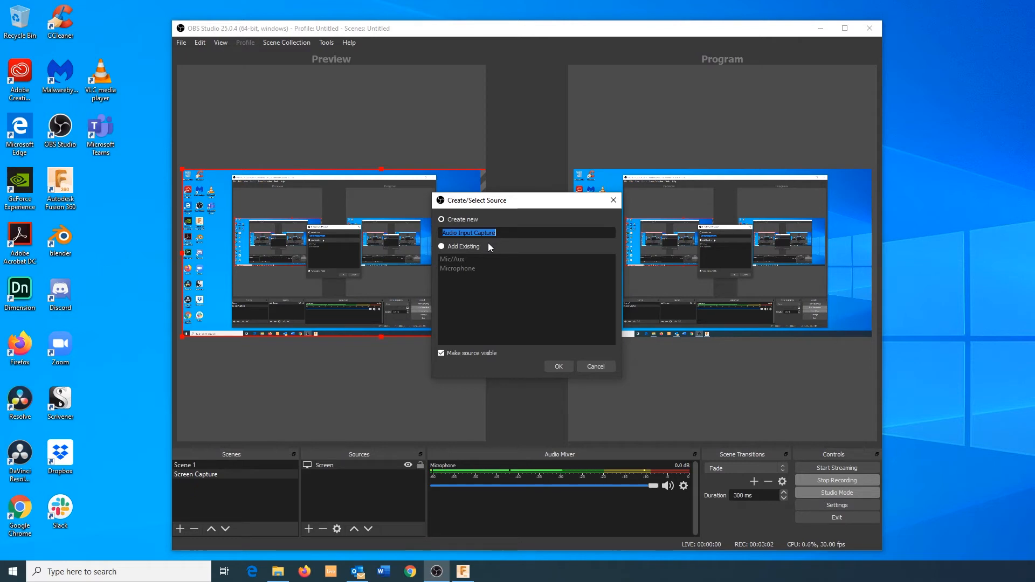
type("Micp")
key("BackSpace")
type("rophone 2")
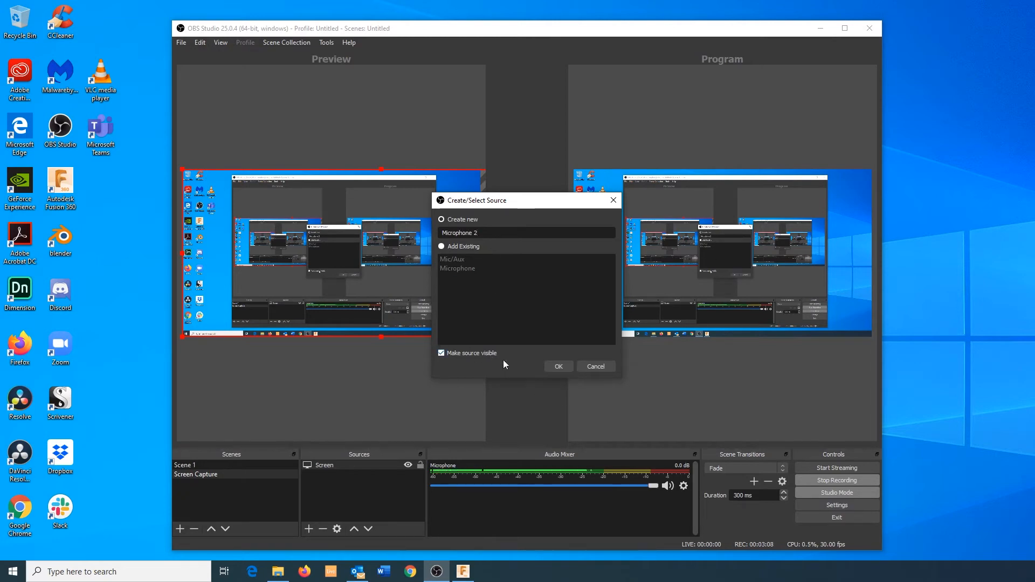
left_click(552, 366)
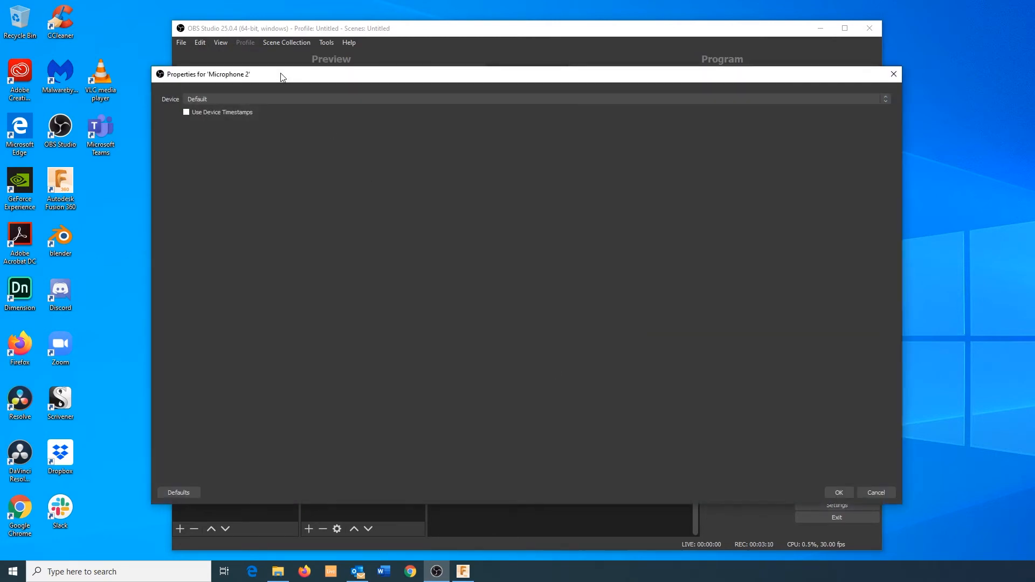
left_click(287, 100)
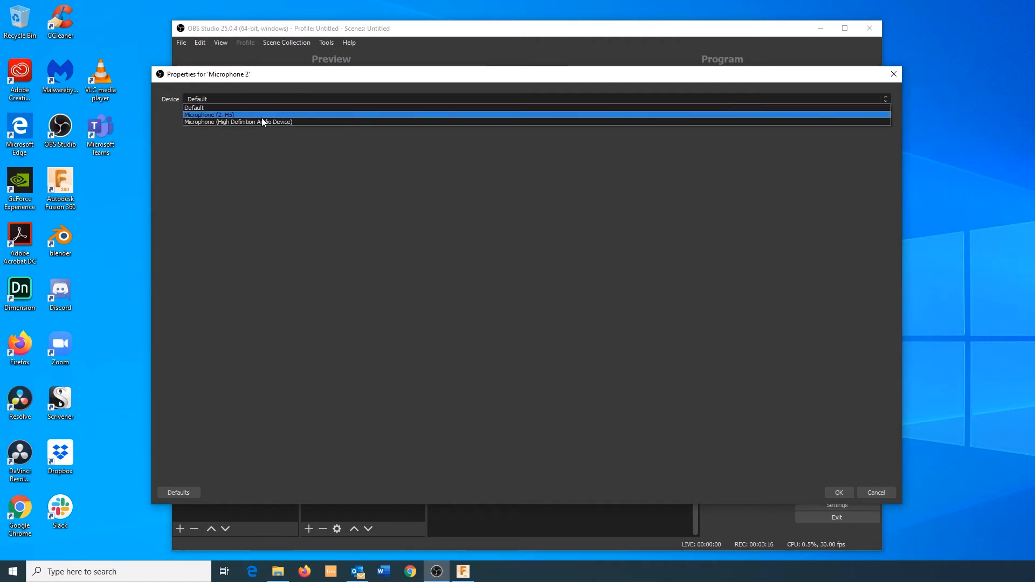
left_click(227, 115)
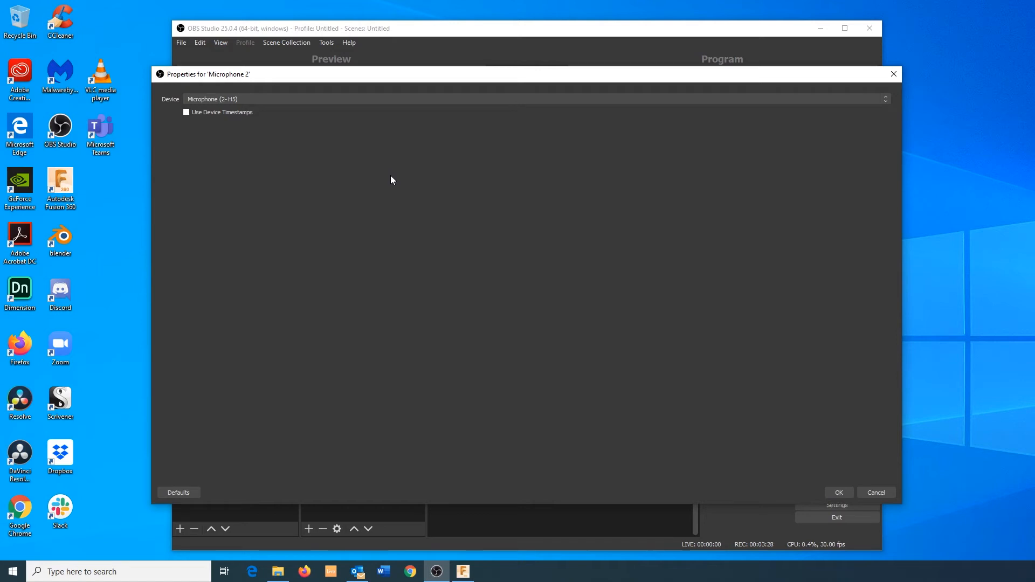
left_click(846, 493)
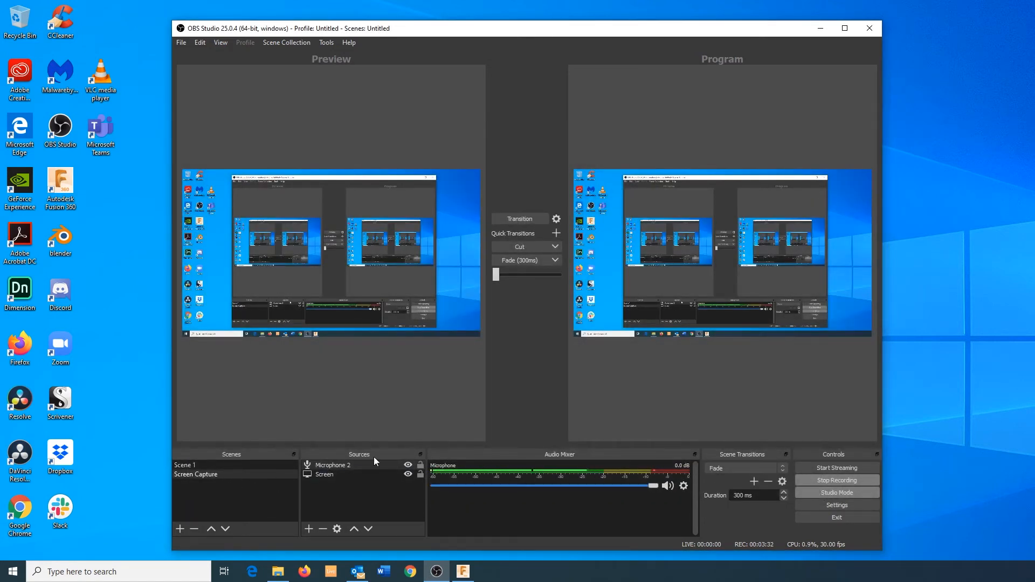
left_click(335, 476)
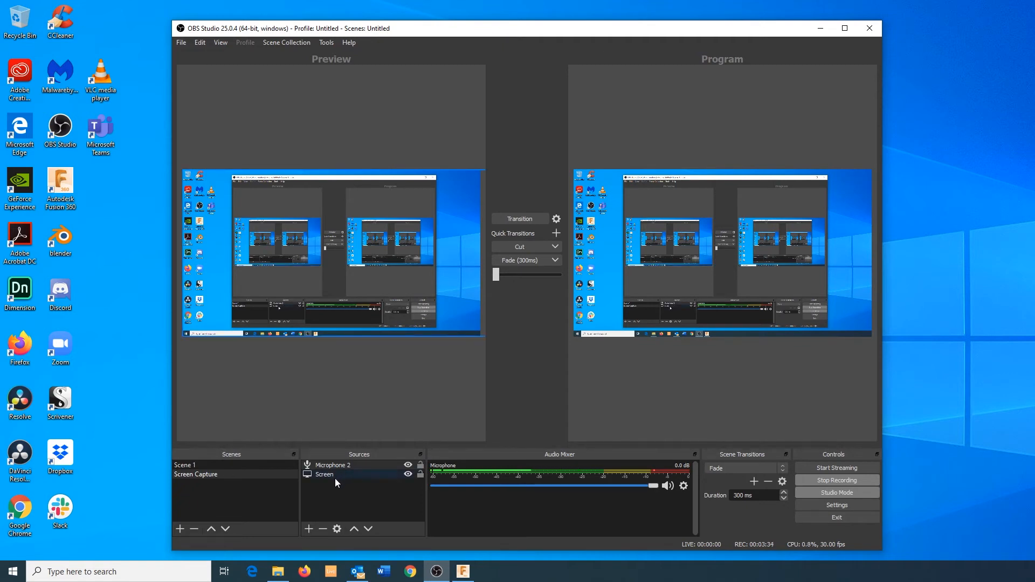
left_click(324, 431)
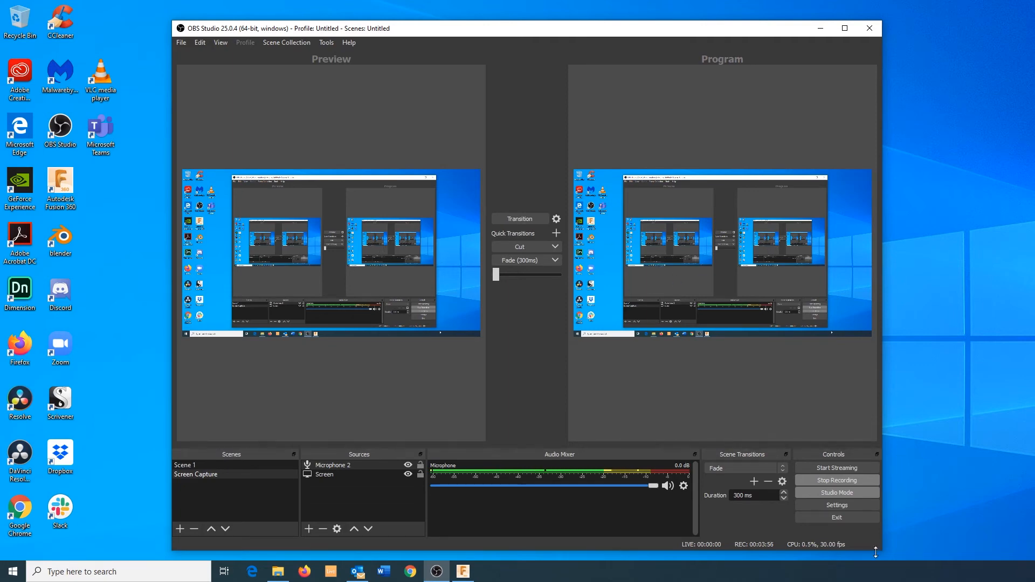
Review the video, audio and output settings, including resolution, audio devices, recording path and format, and close them without changes
left_click(842, 505)
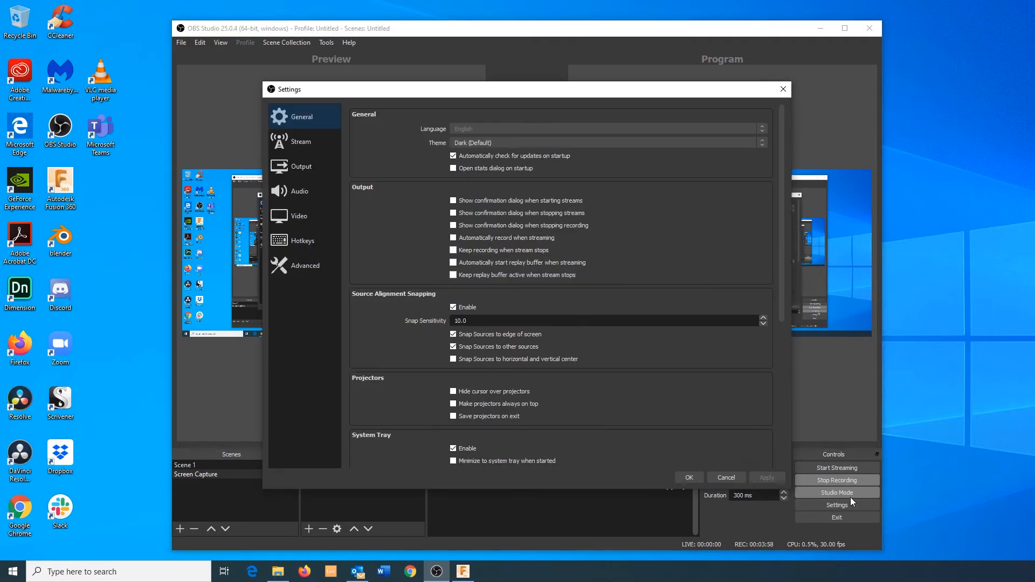
left_click(298, 218)
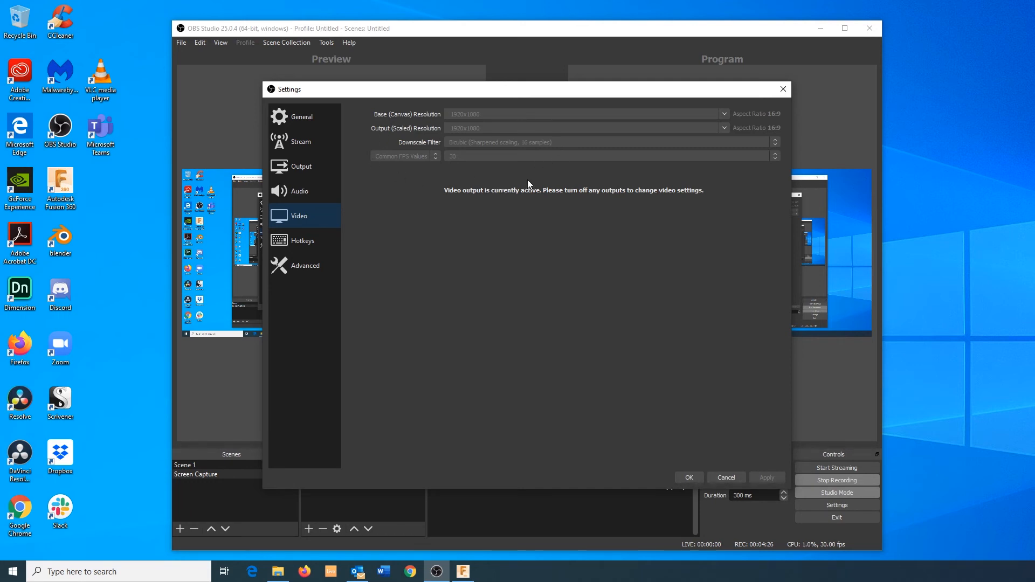
left_click(296, 202)
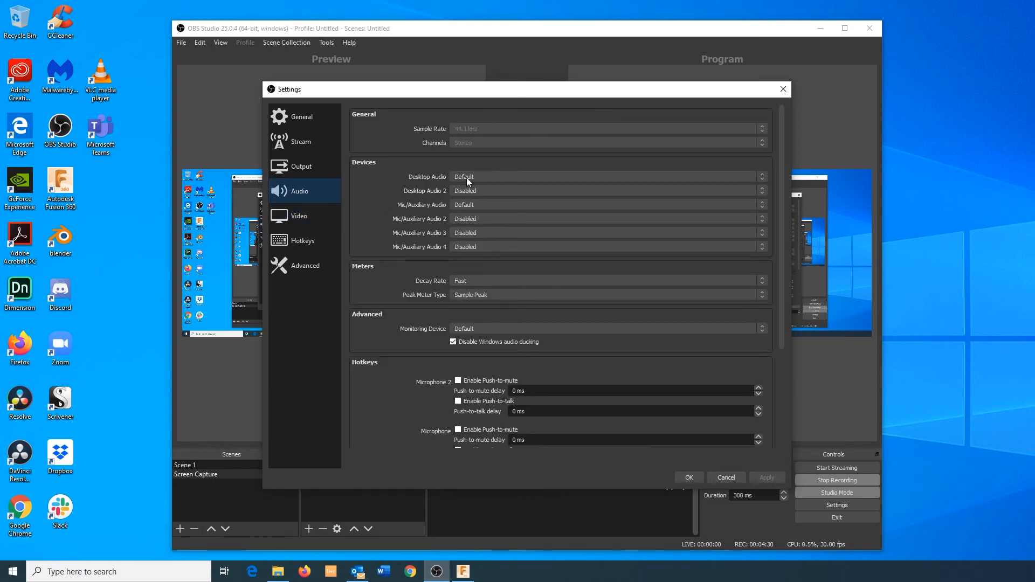
left_click(289, 127)
left_click(302, 169)
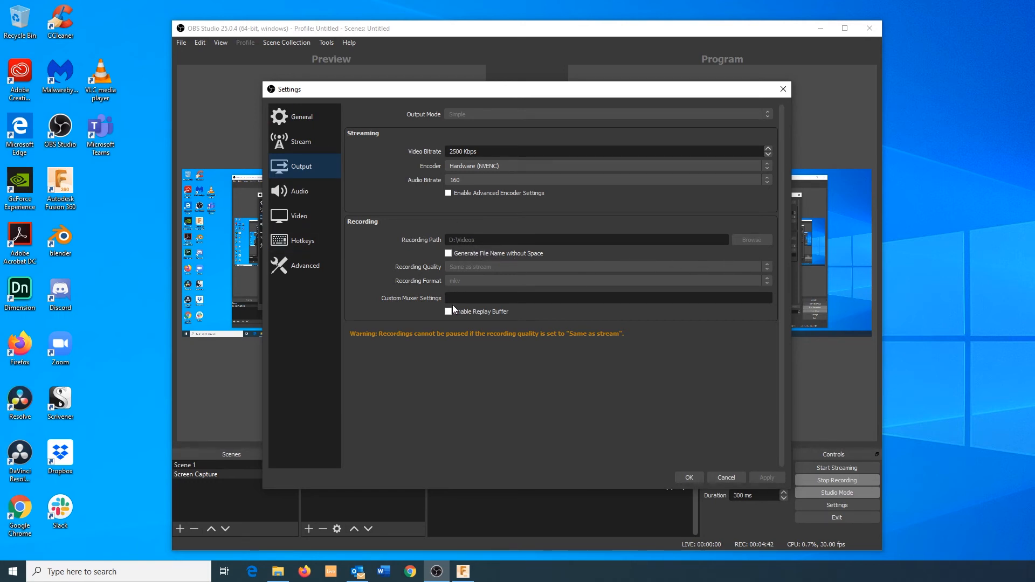
left_click(716, 479)
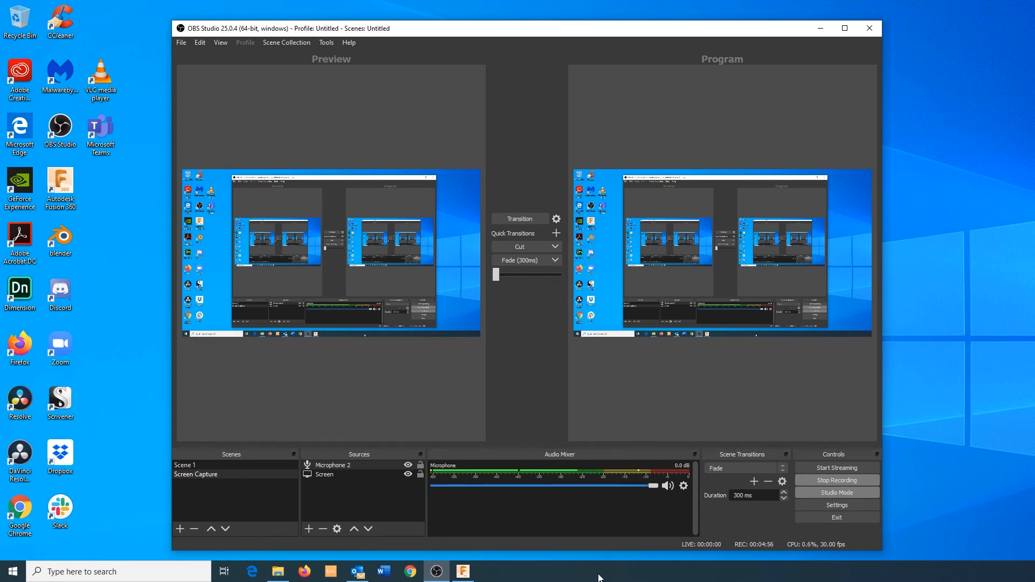
Switch to Autodesk Fusion 360 to show activity in the empty design workspace being captured, and return to OBS Studio
left_click(463, 571)
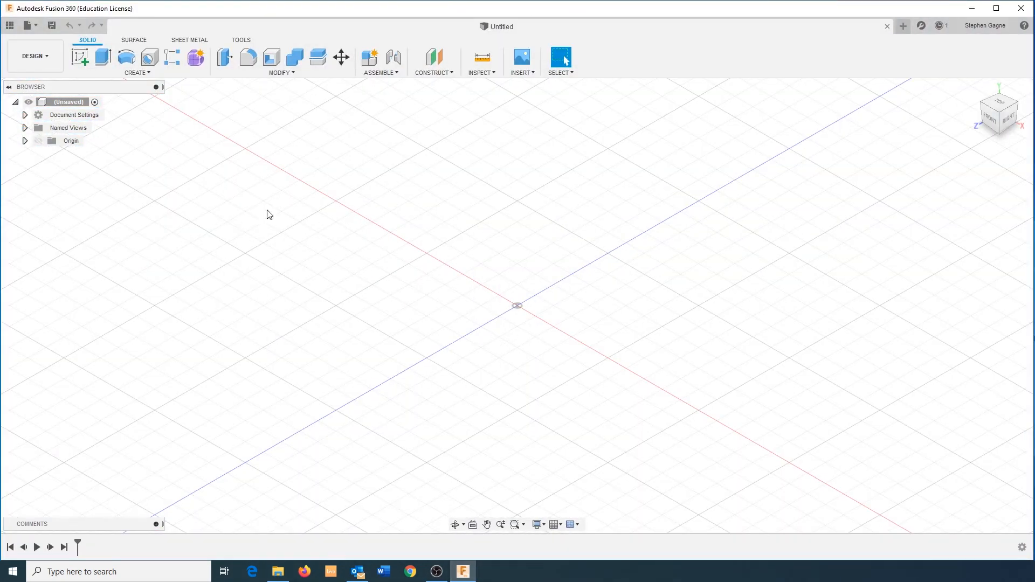
left_click_drag(383, 145, 548, 347)
right_click(444, 205)
right_click(666, 309)
left_click_drag(381, 245, 549, 386)
left_click(436, 571)
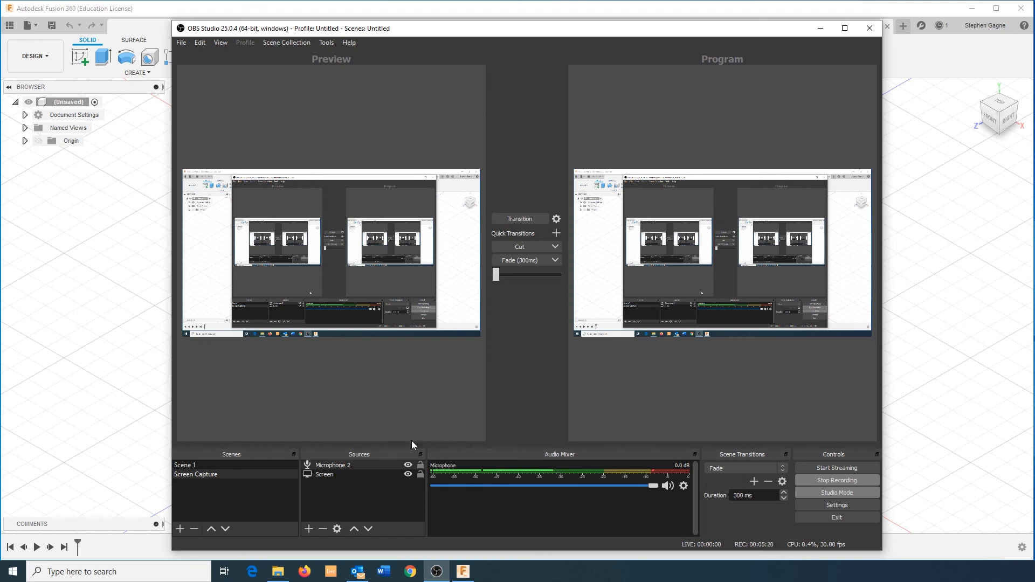
Examine the recording files in the D: drive's Videos folder in File Explorer and minimize the folder window
mouse_move(278, 575)
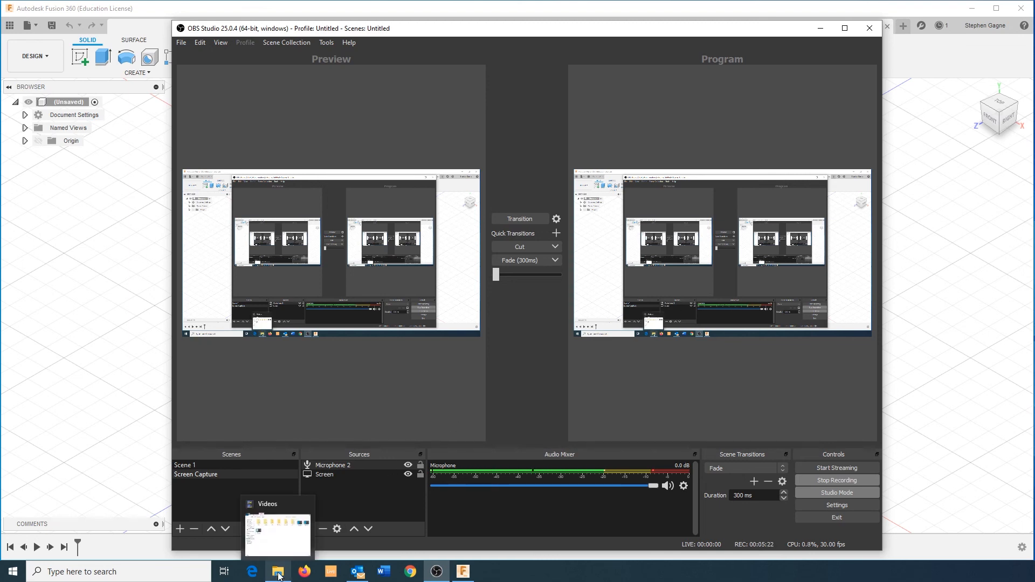
left_click(278, 574)
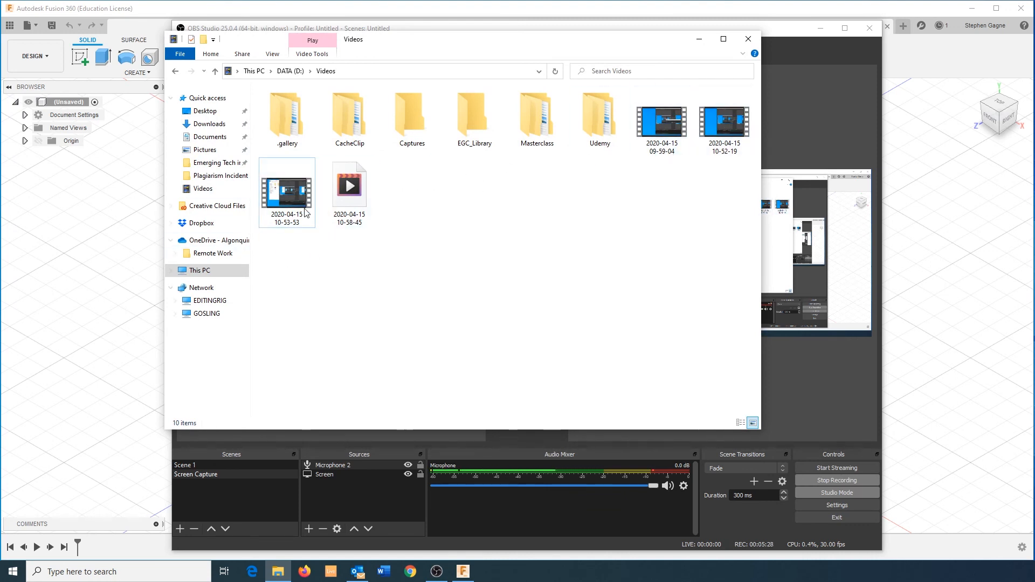
left_click(284, 233)
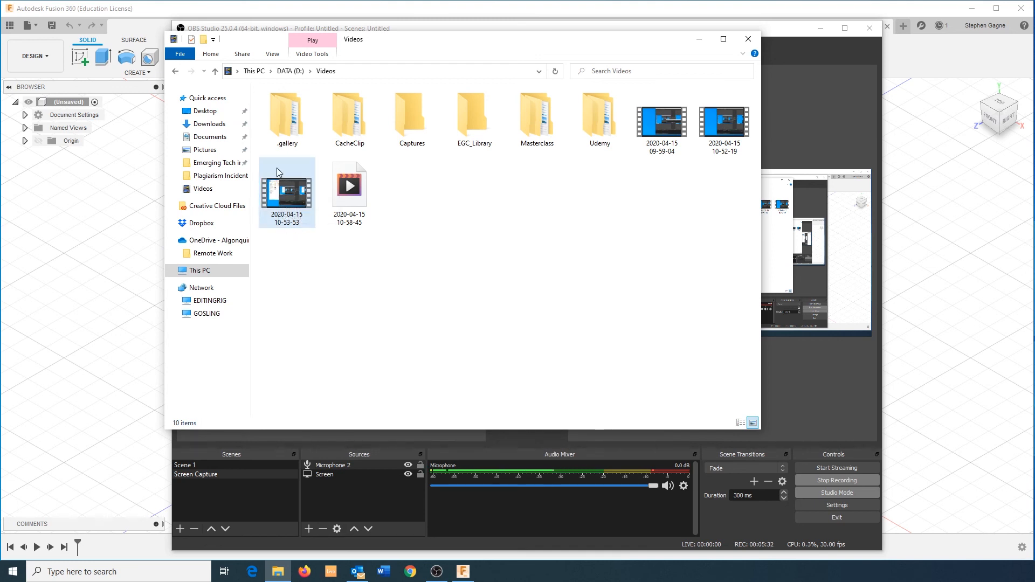
left_click(321, 198)
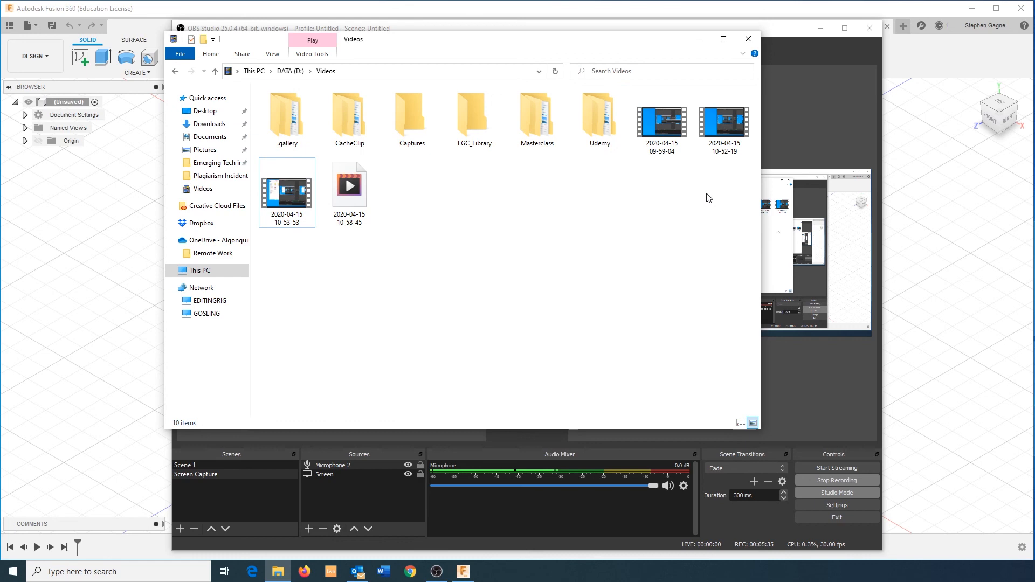
left_click(699, 39)
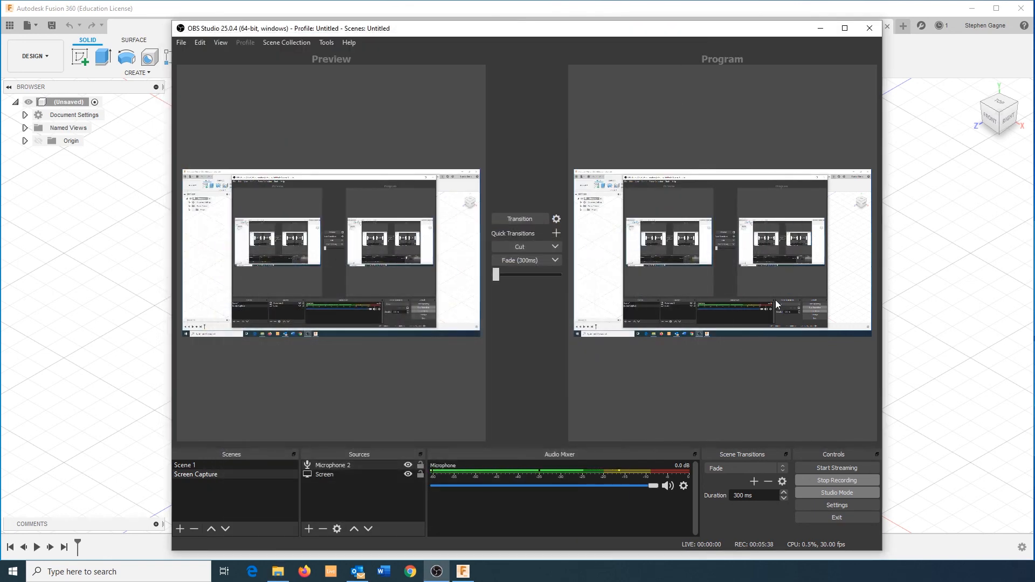